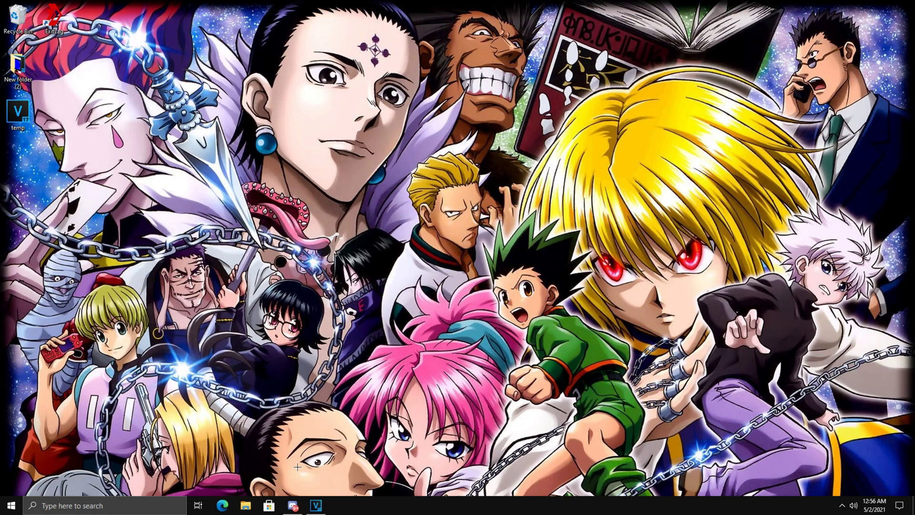
Step: Open the properties of Local Disk (C:) from This PC in File Explorer
{"action": "left_click", "coordinate": [245, 506]}
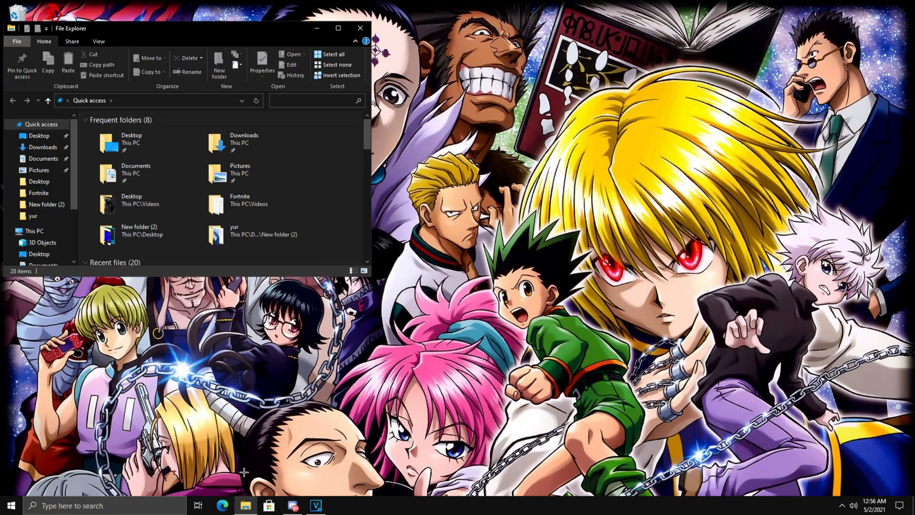
{"action": "scroll", "coordinate": [34, 224], "scroll_direction": "down", "scroll_amount": 2}
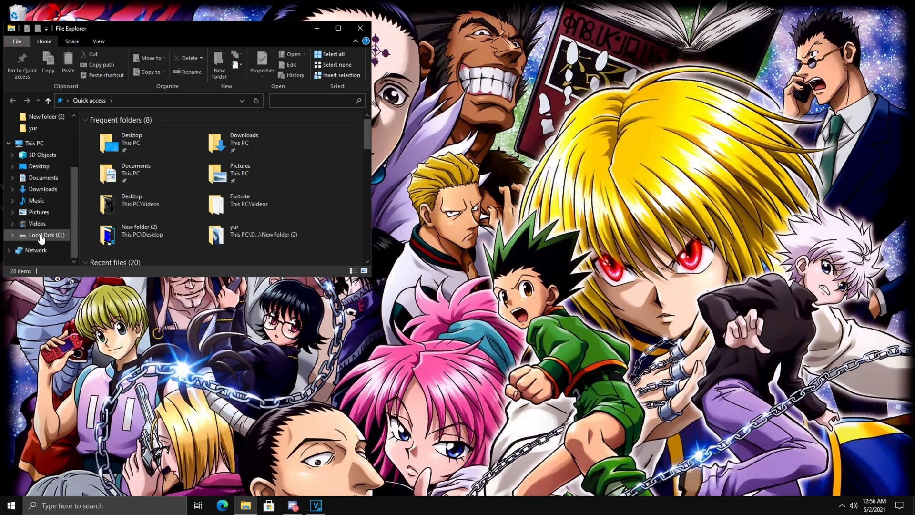
{"action": "left_click", "coordinate": [47, 235]}
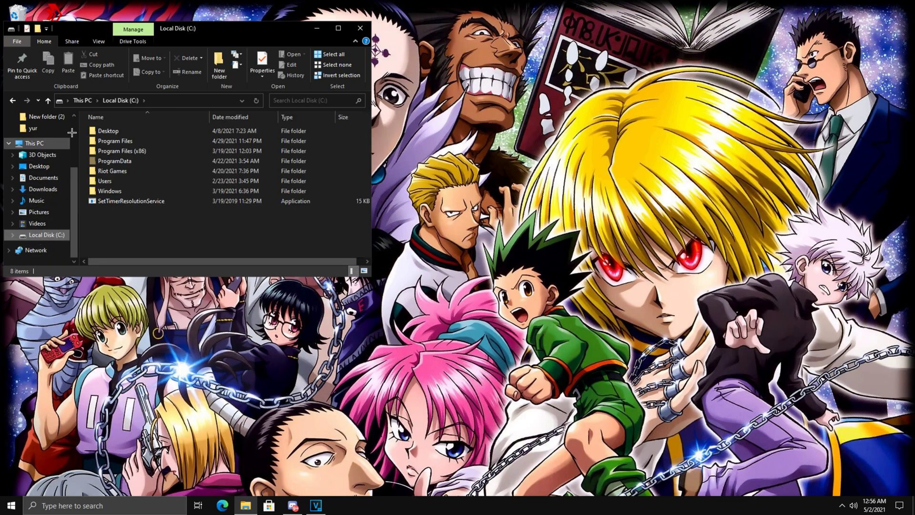
{"action": "left_click", "coordinate": [86, 100]}
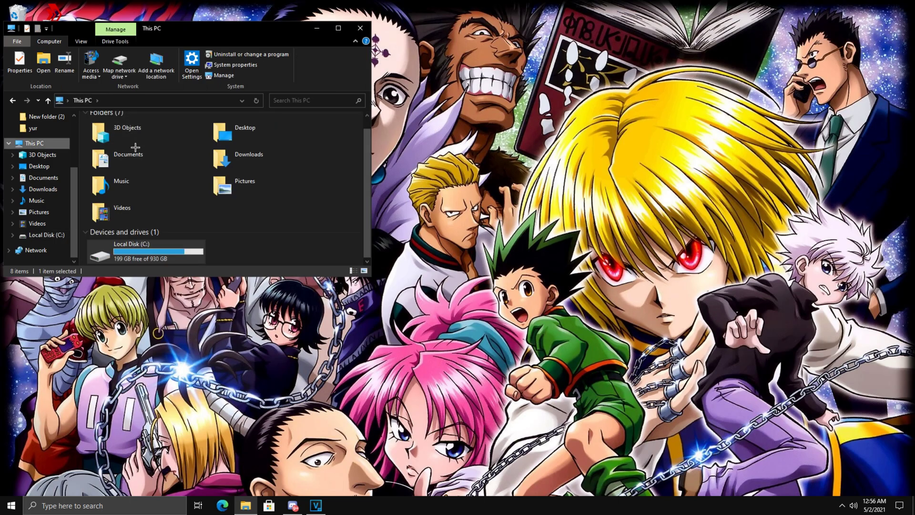
{"action": "right_click", "coordinate": [143, 258]}
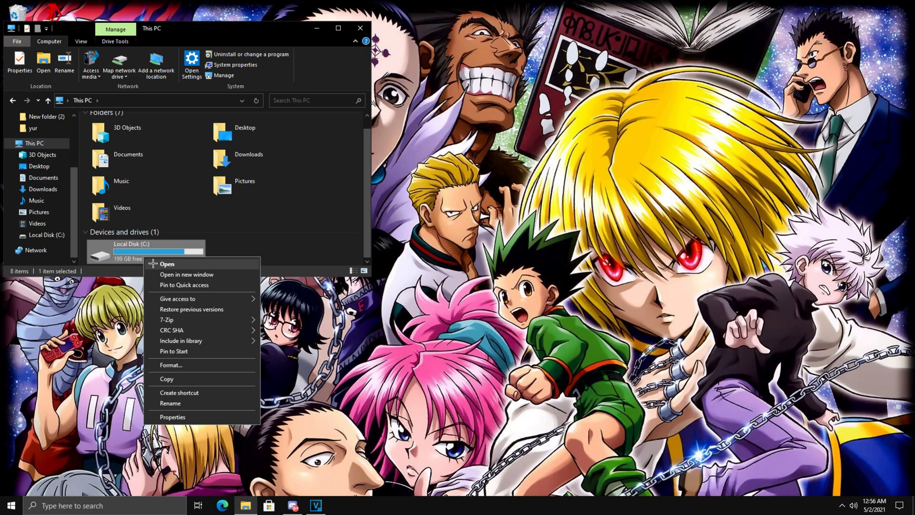
{"action": "left_click", "coordinate": [174, 419]}
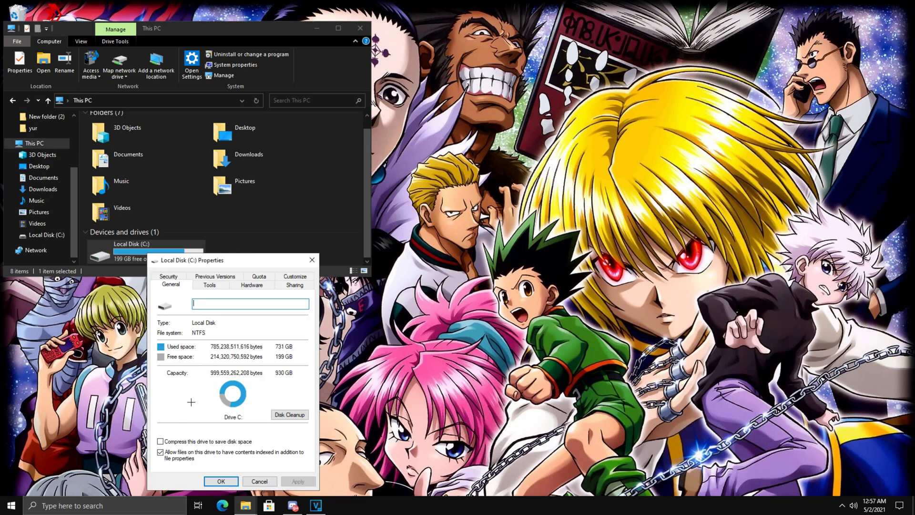
Step: Run Disk Cleanup on the C: drive, including Setup Log Files and Downloads, and permanently delete the selected files
{"action": "left_click", "coordinate": [289, 415]}
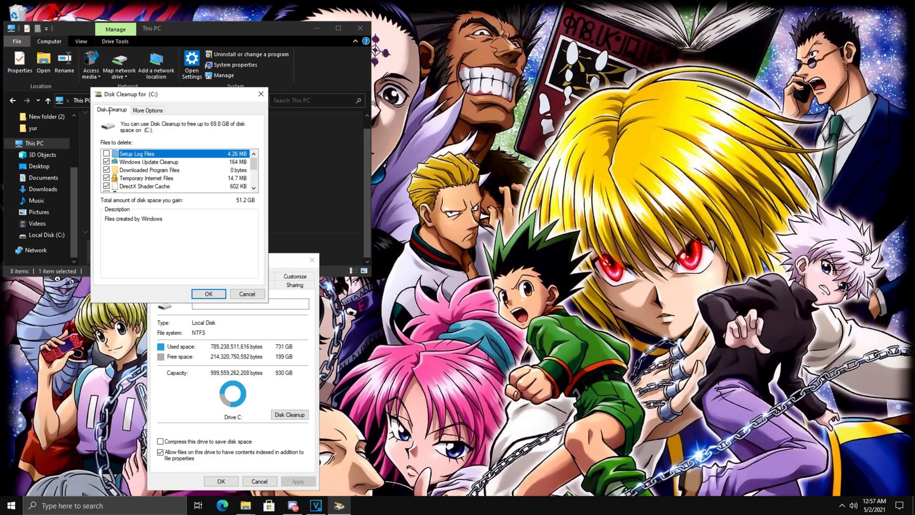
{"action": "left_click", "coordinate": [109, 153]}
{"action": "scroll", "coordinate": [108, 154], "scroll_direction": "down", "scroll_amount": 3}
{"action": "left_click", "coordinate": [107, 153]}
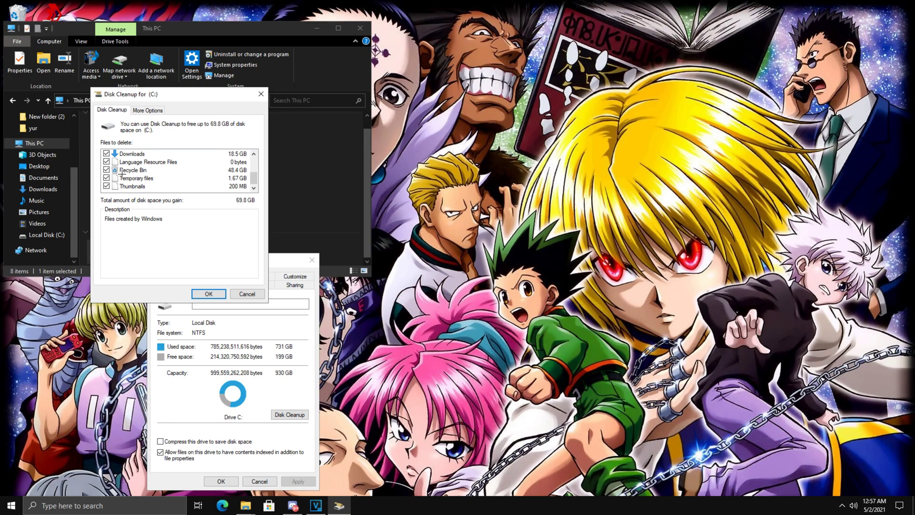
{"action": "scroll", "coordinate": [122, 175], "scroll_direction": "up", "scroll_amount": 3}
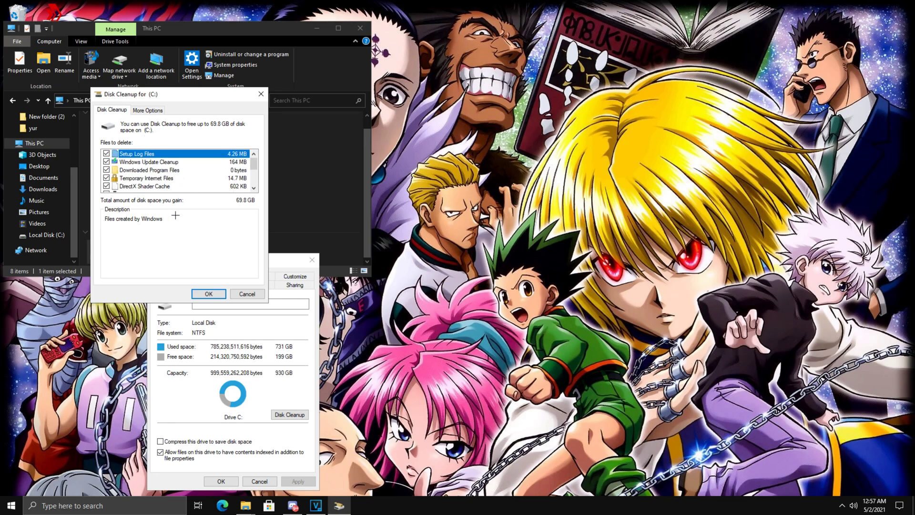
{"action": "left_click", "coordinate": [207, 294]}
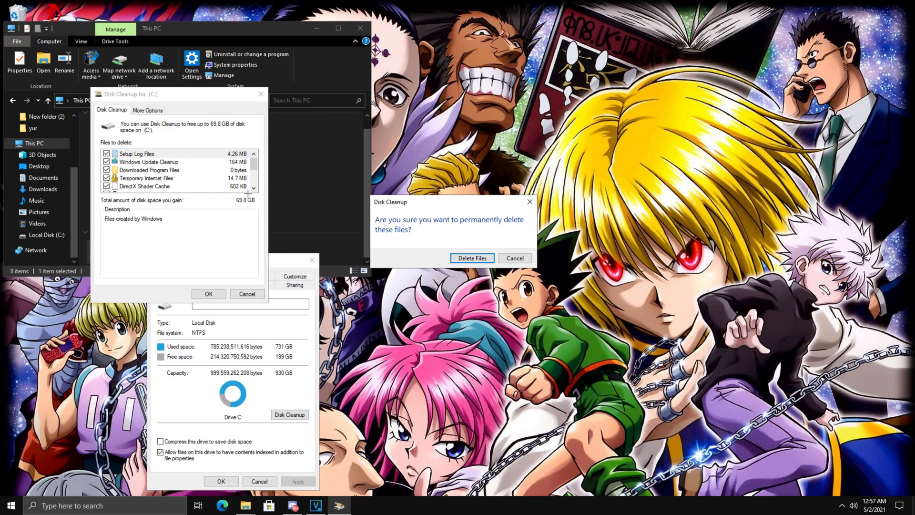
{"action": "left_click", "coordinate": [473, 260]}
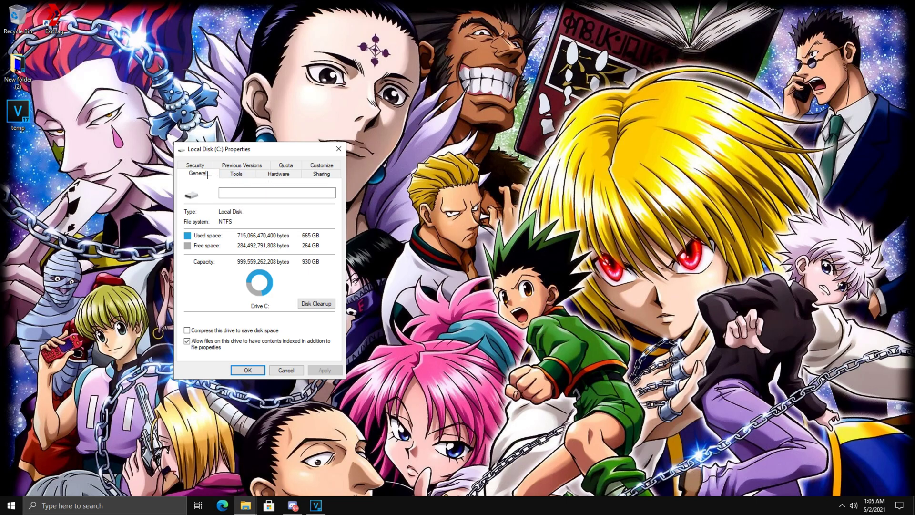
Step: Start optimizing the C: drive with the Optimize Drives tool from its properties
{"action": "left_click", "coordinate": [232, 174]}
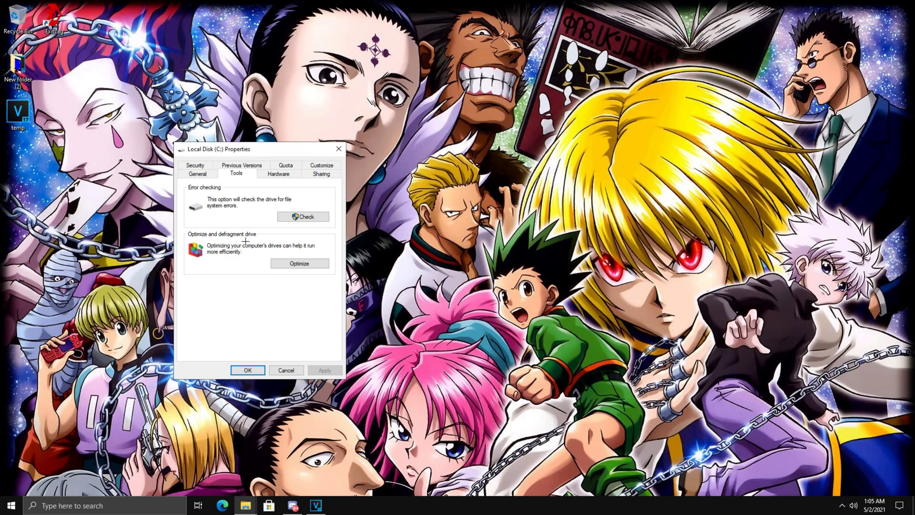
{"action": "left_click", "coordinate": [291, 262]}
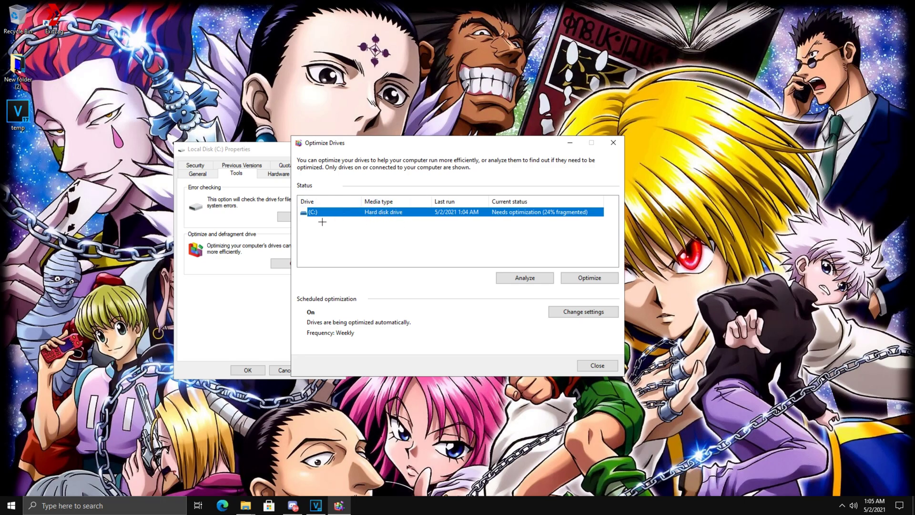
{"action": "left_click", "coordinate": [584, 282]}
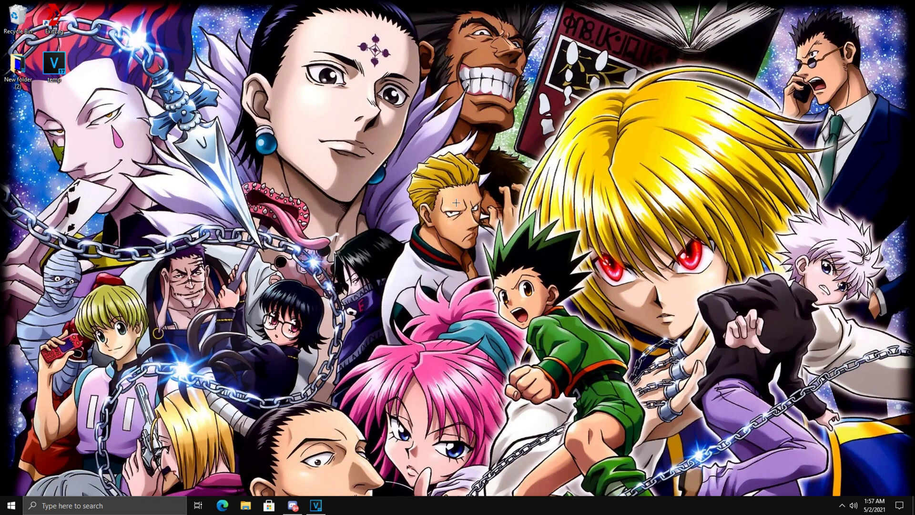
Step: Search Windows for "edit power plan" and examine the preferred plans in Power Options
{"action": "left_click", "coordinate": [60, 509]}
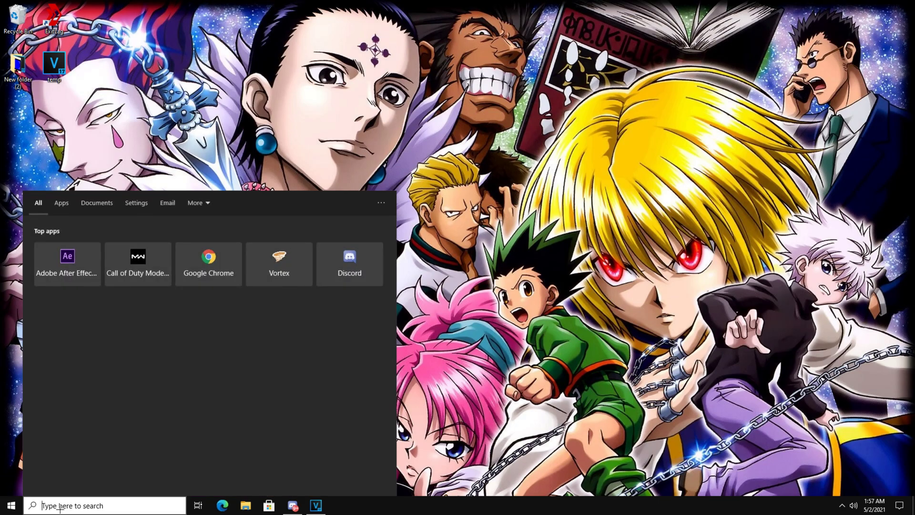
{"action": "type", "text": "edit p"}
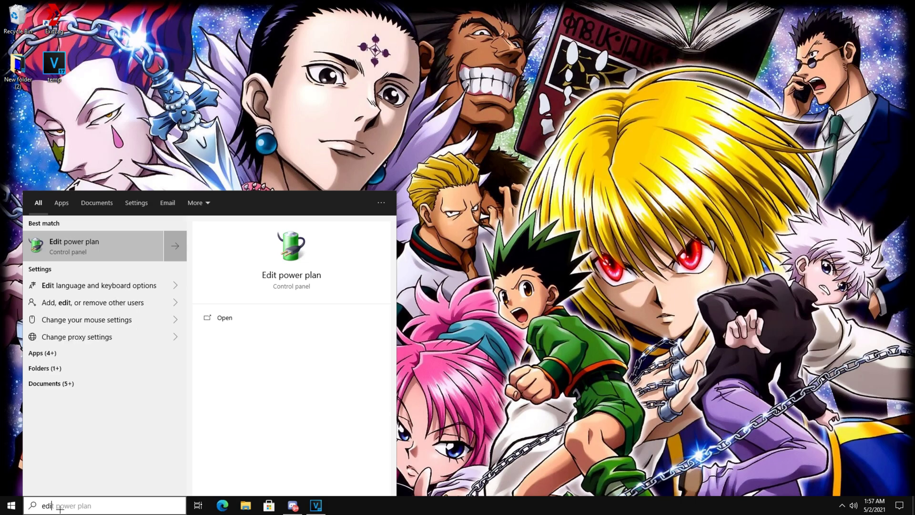
{"action": "type", "text": "ower plan"}
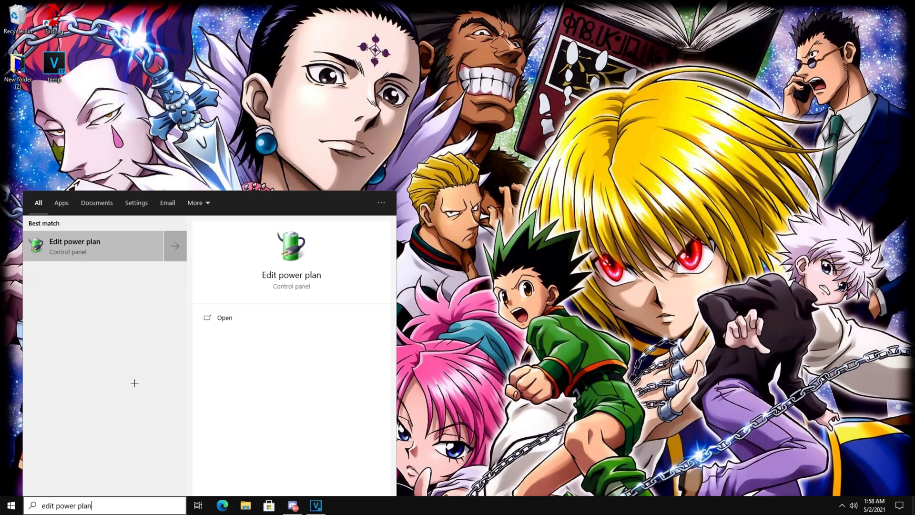
{"action": "left_click", "coordinate": [72, 246]}
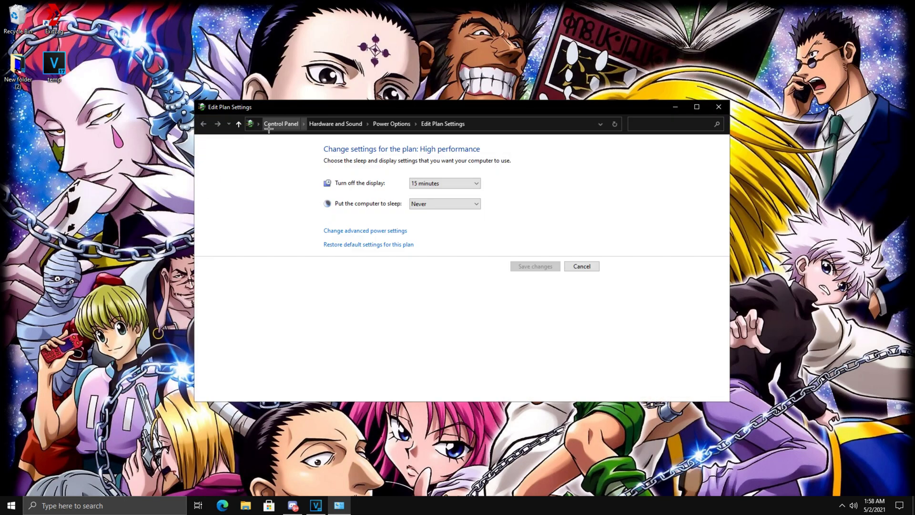
{"action": "left_click", "coordinate": [393, 125]}
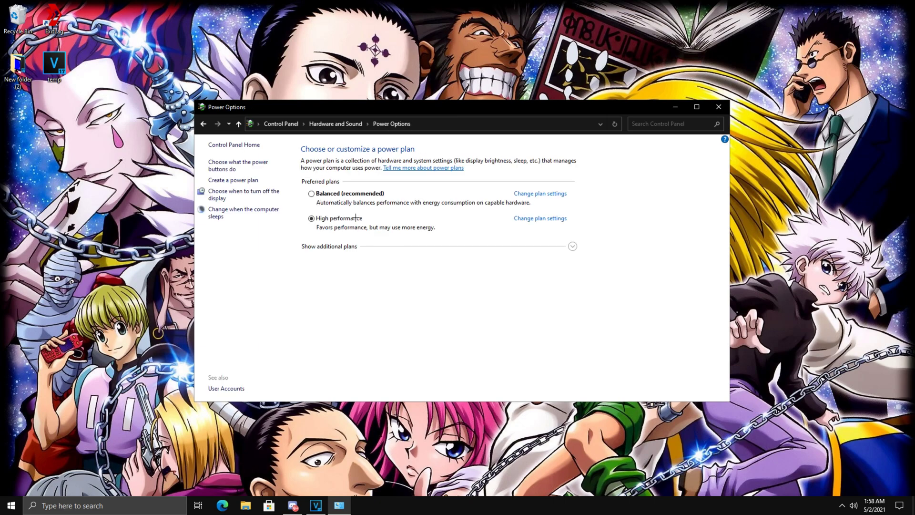
{"action": "left_click", "coordinate": [326, 194]}
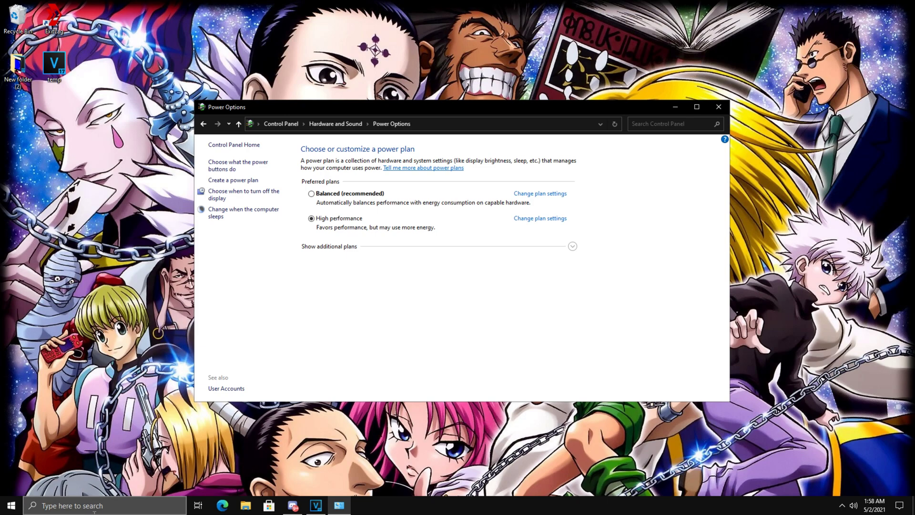
Step: Run powercfg -duplicatescheme e9a42b02-d5df-448d-aa00-03f14749eb61 in Command Prompt as administrator and close it
{"action": "left_click", "coordinate": [95, 497]}
{"action": "type", "text": "command promt"}
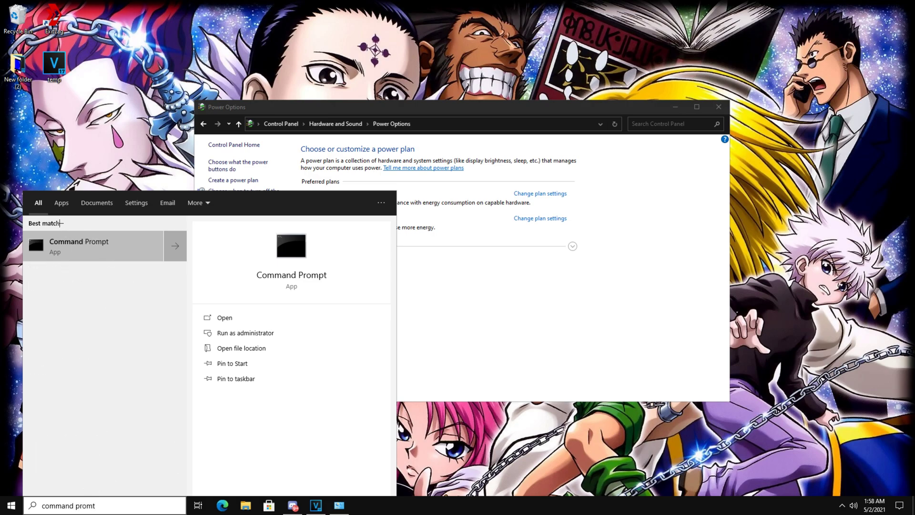
{"action": "right_click", "coordinate": [97, 246]}
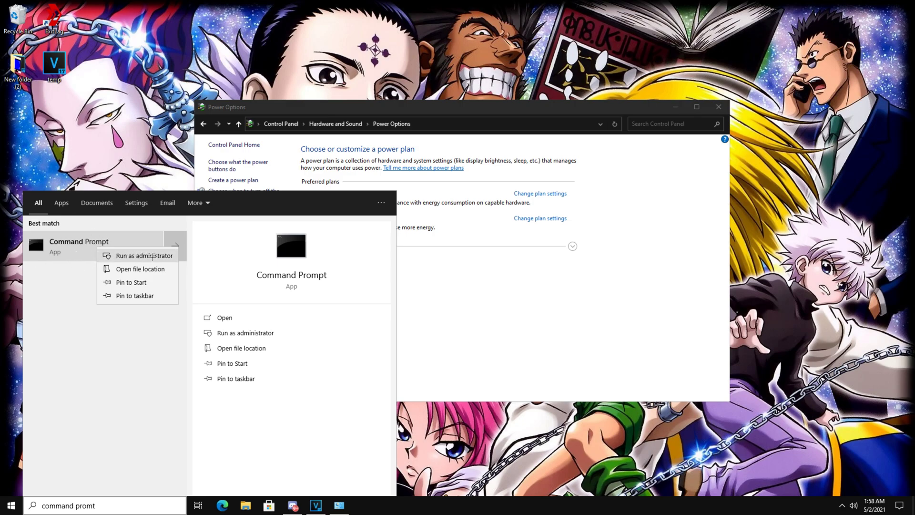
{"action": "left_click", "coordinate": [152, 257]}
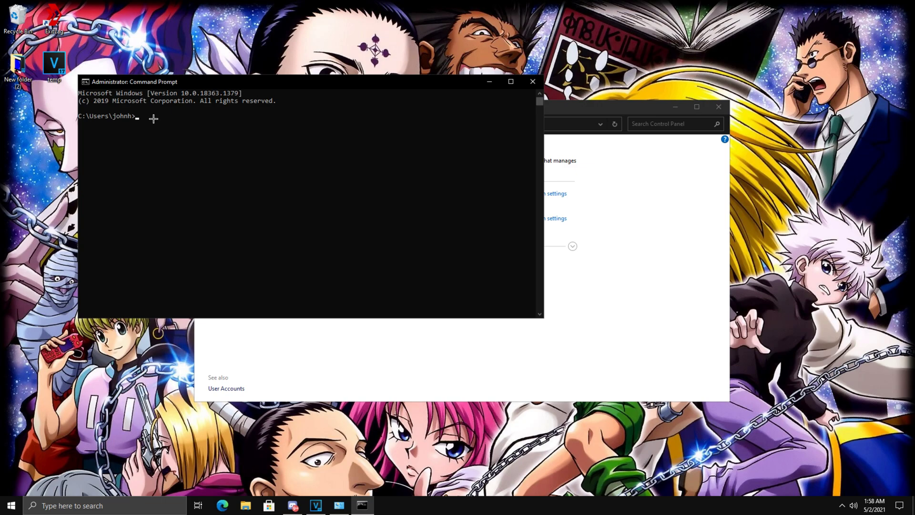
{"action": "type", "text": "powercfg -duplicatescheme e9a42b02-d5df-448d-aa00-03f14749eb61"}
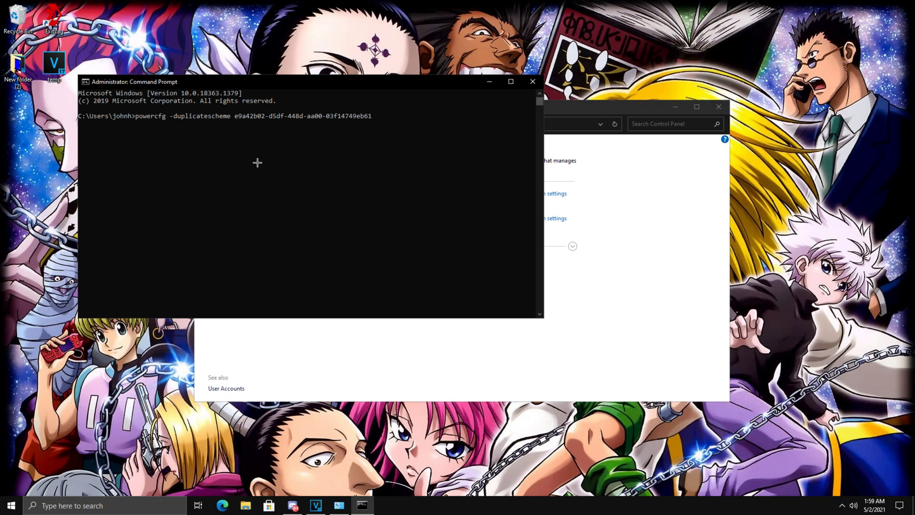
{"action": "key", "text": "Return"}
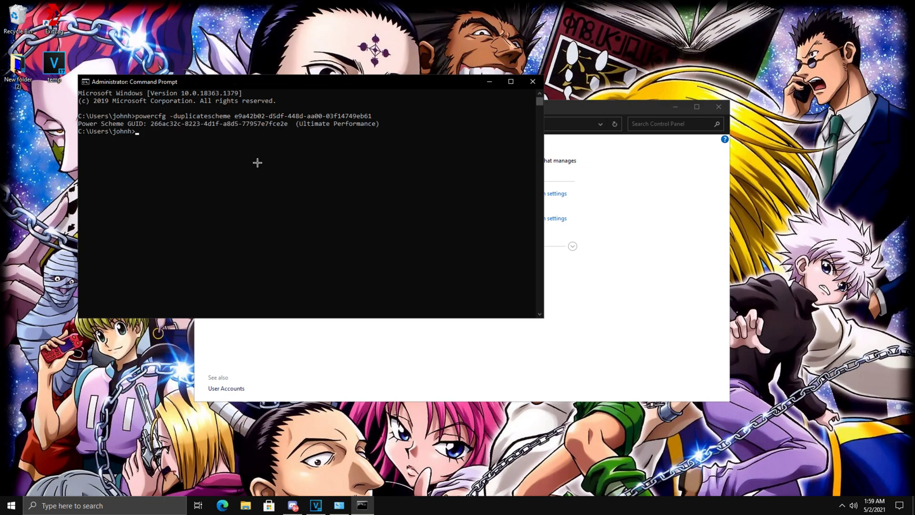
{"action": "left_click", "coordinate": [539, 81]}
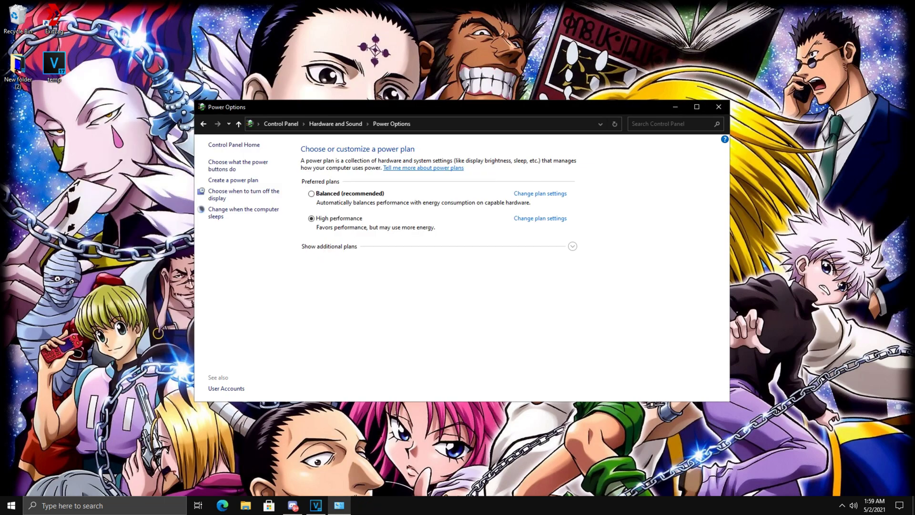
Step: Reopen Power Options, choose the Ultimate Performance plan from the additional plans and close the window
{"action": "left_click", "coordinate": [712, 108]}
{"action": "left_click", "coordinate": [110, 505]}
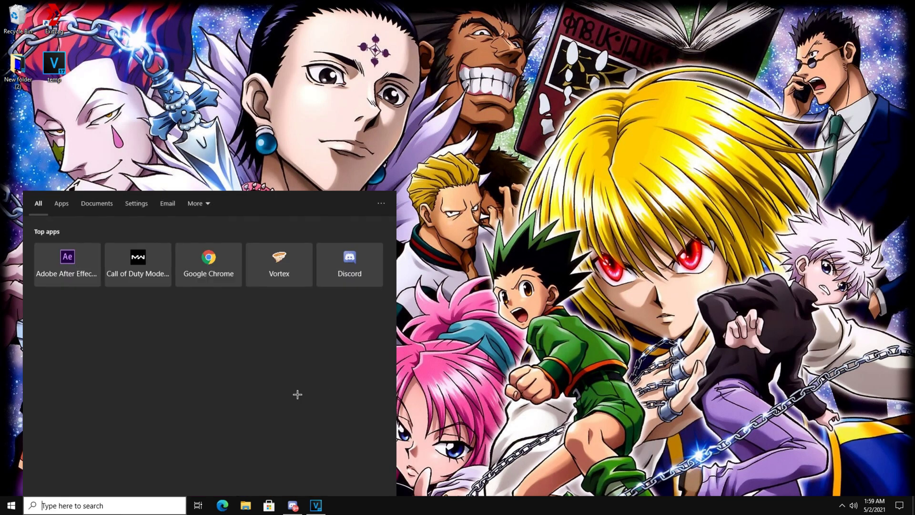
{"action": "type", "text": "edit power"}
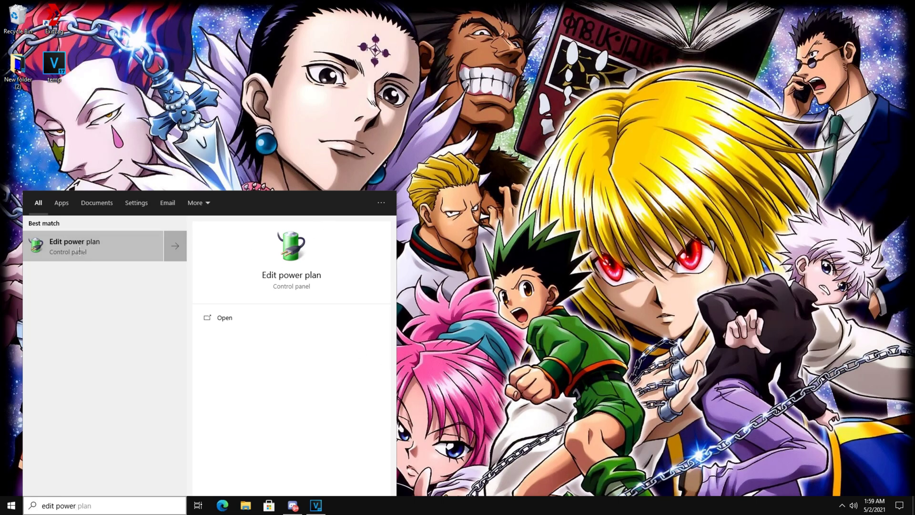
{"action": "left_click", "coordinate": [79, 251]}
{"action": "left_click", "coordinate": [384, 123]}
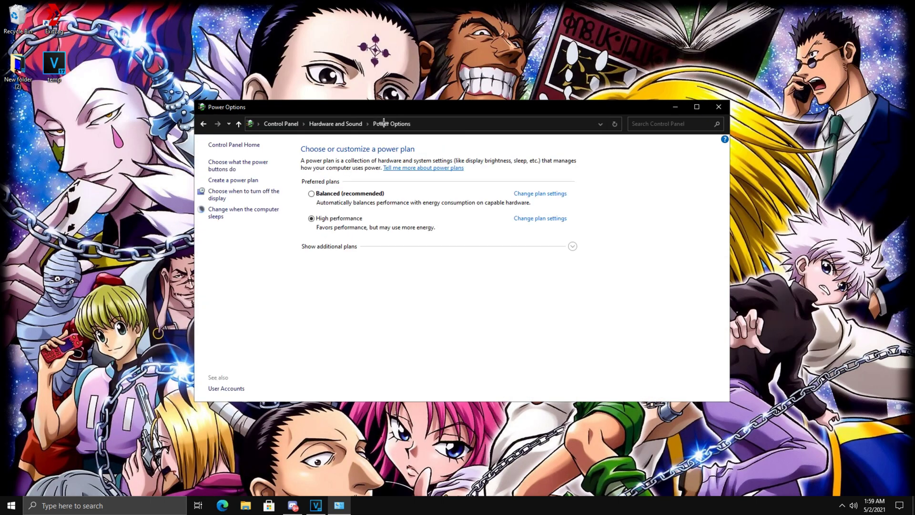
{"action": "left_click", "coordinate": [573, 247]}
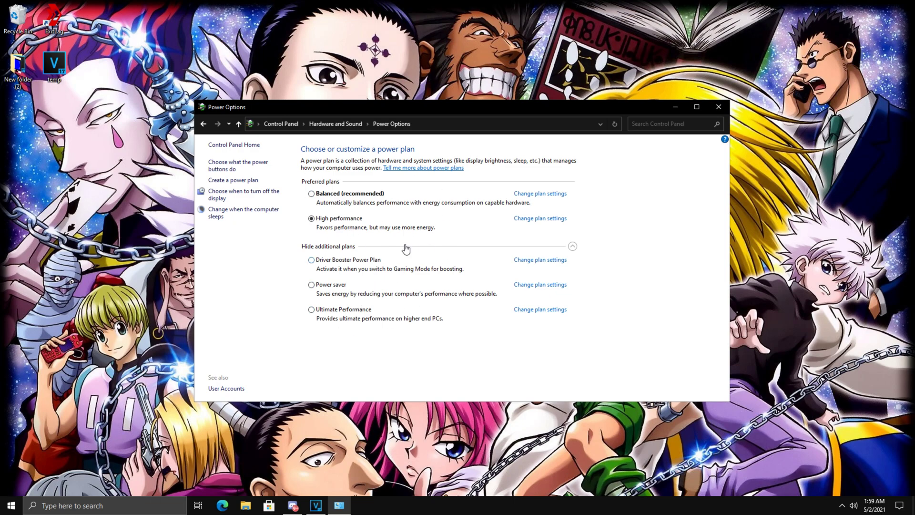
{"action": "left_click", "coordinate": [340, 308]}
{"action": "left_click", "coordinate": [719, 106]}
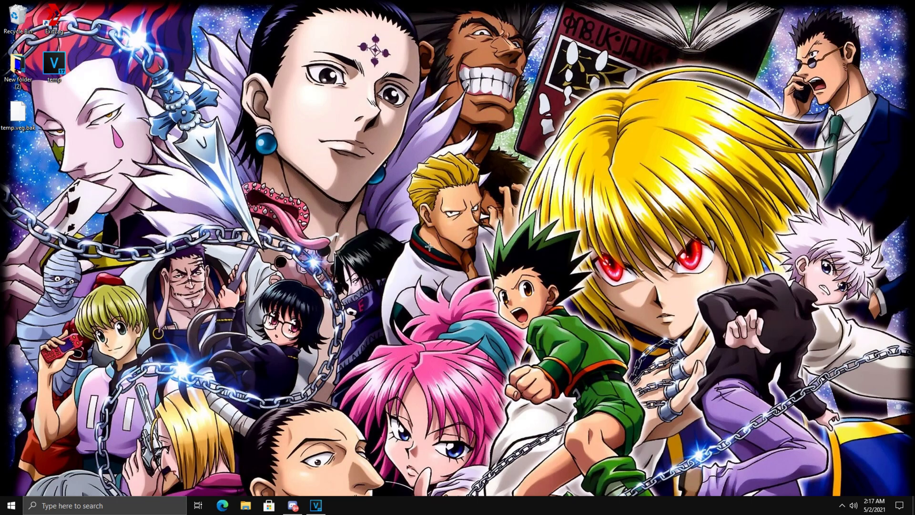
Step: Open NVIDIA Control Panel and review the global 3D settings through to the end of the list
{"action": "right_click", "coordinate": [405, 261]}
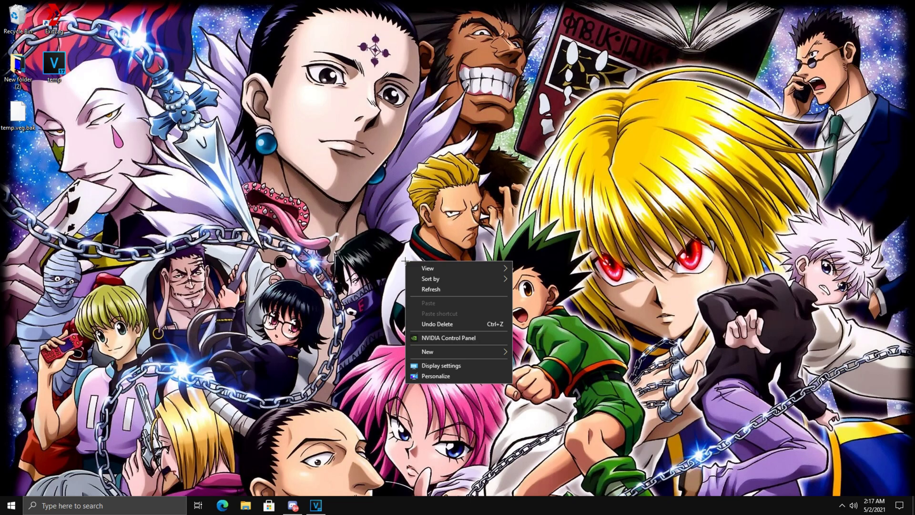
{"action": "left_click", "coordinate": [443, 338]}
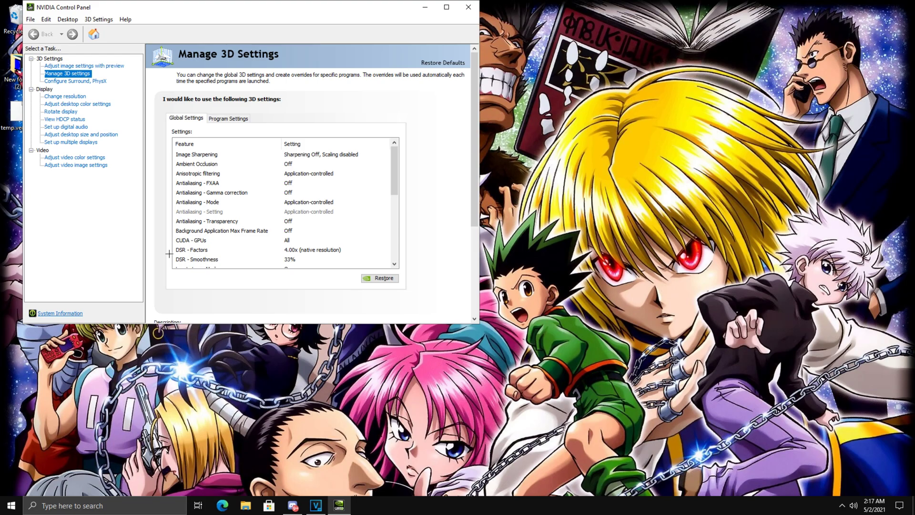
{"action": "left_click", "coordinate": [392, 264]}
{"action": "left_click", "coordinate": [393, 263]}
{"action": "left_click", "coordinate": [393, 263]}
{"action": "left_click", "coordinate": [393, 263]}
{"action": "left_click", "coordinate": [393, 264]}
{"action": "left_click", "coordinate": [393, 264]}
{"action": "left_click", "coordinate": [393, 263]}
{"action": "left_click", "coordinate": [393, 264]}
{"action": "left_click", "coordinate": [393, 264]}
{"action": "left_click", "coordinate": [393, 264]}
{"action": "left_click", "coordinate": [393, 264]}
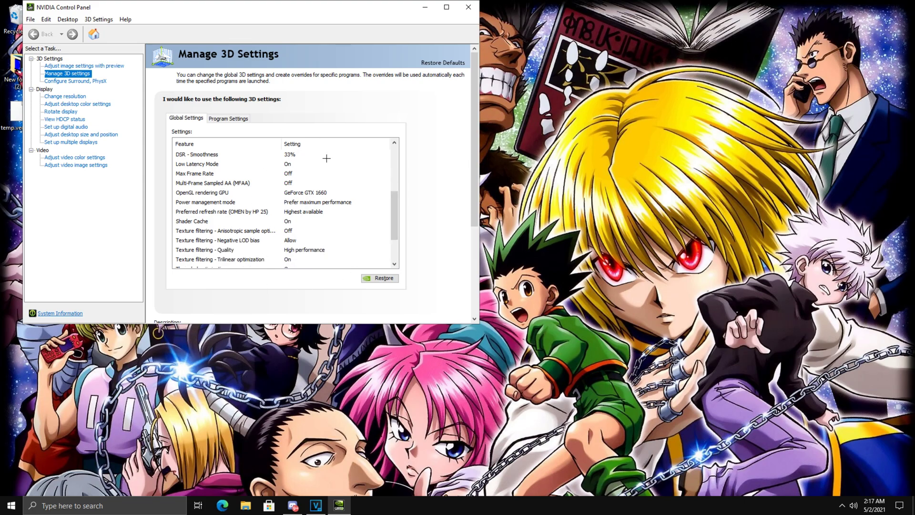
{"action": "left_click", "coordinate": [394, 263]}
{"action": "left_click", "coordinate": [395, 264]}
{"action": "left_click", "coordinate": [395, 264]}
{"action": "left_click", "coordinate": [394, 264]}
{"action": "left_click", "coordinate": [395, 263]}
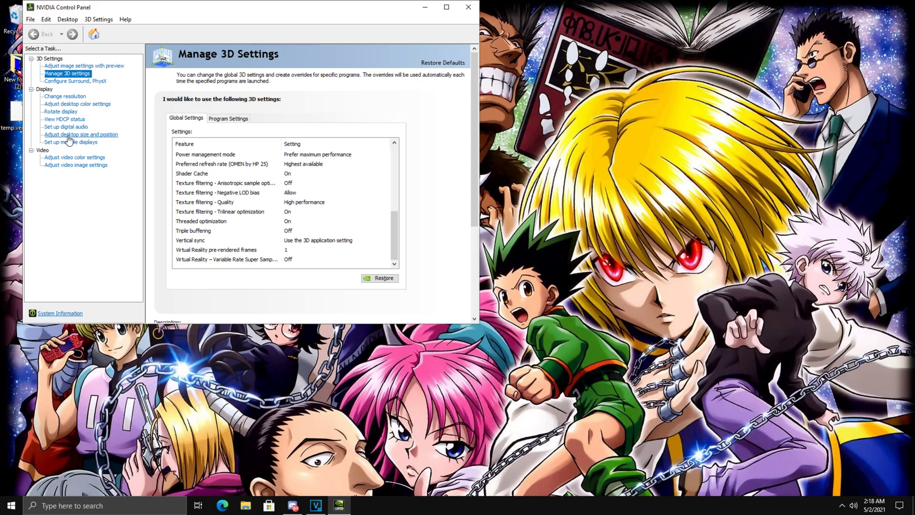
Step: Set the brightness to 57% in NVIDIA's desktop color settings and close the control panel
{"action": "left_click", "coordinate": [68, 105]}
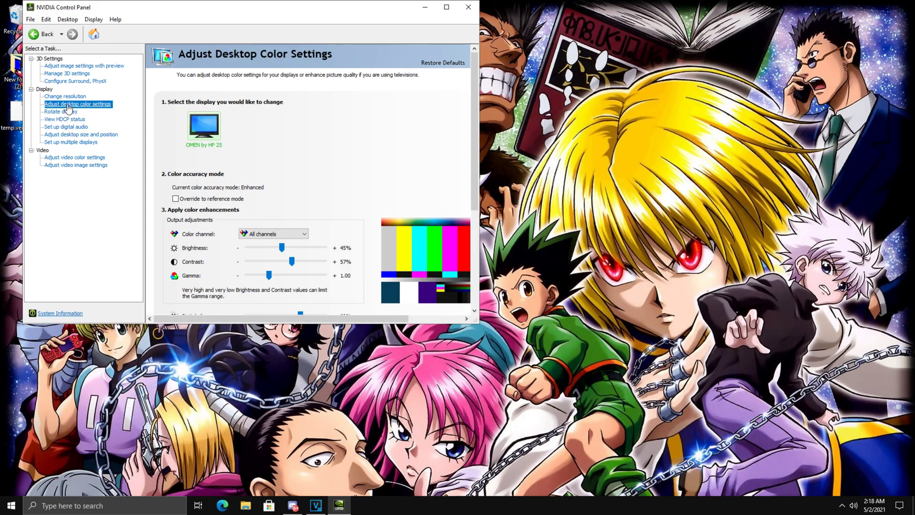
{"action": "scroll", "coordinate": [217, 183], "scroll_direction": "down", "scroll_amount": 2}
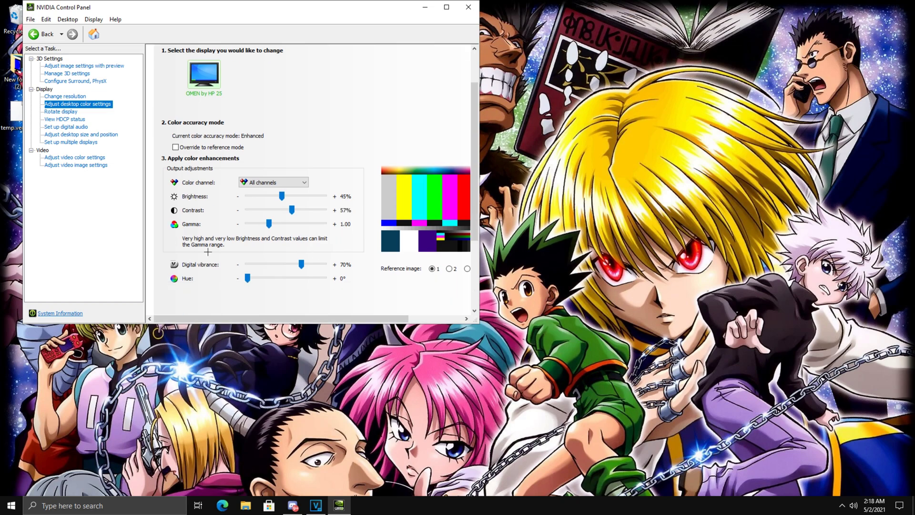
{"action": "left_click_drag", "start_coordinate": [282, 197], "coordinate": [290, 197]}
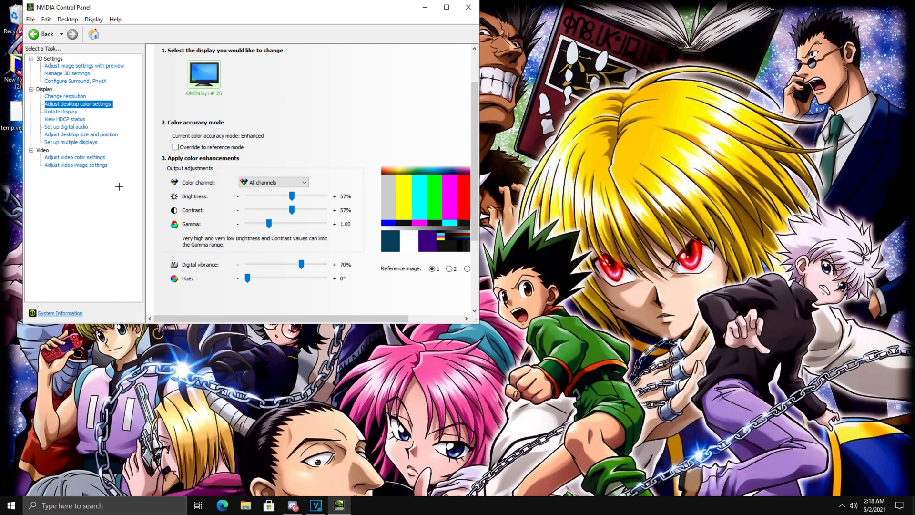
{"action": "left_click", "coordinate": [470, 6]}
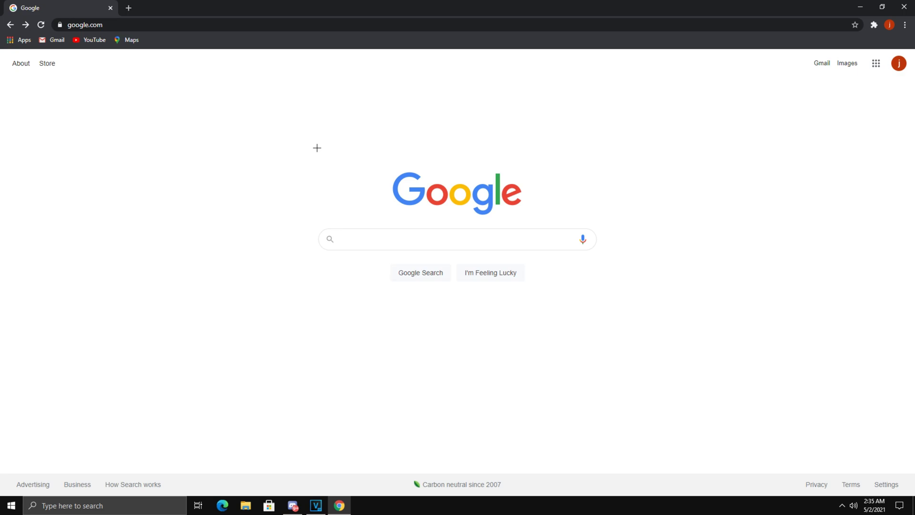
Step: Search Google in Chrome for "islc" and download ISLC v1.0.2.3 from the Wagnardsoft forum's release thread
{"action": "type", "text": "islc"}
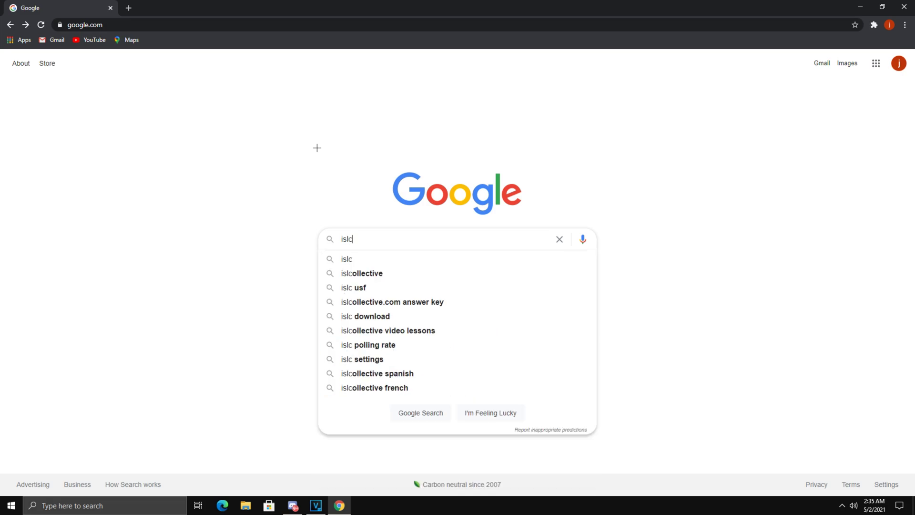
{"action": "key", "text": "Return"}
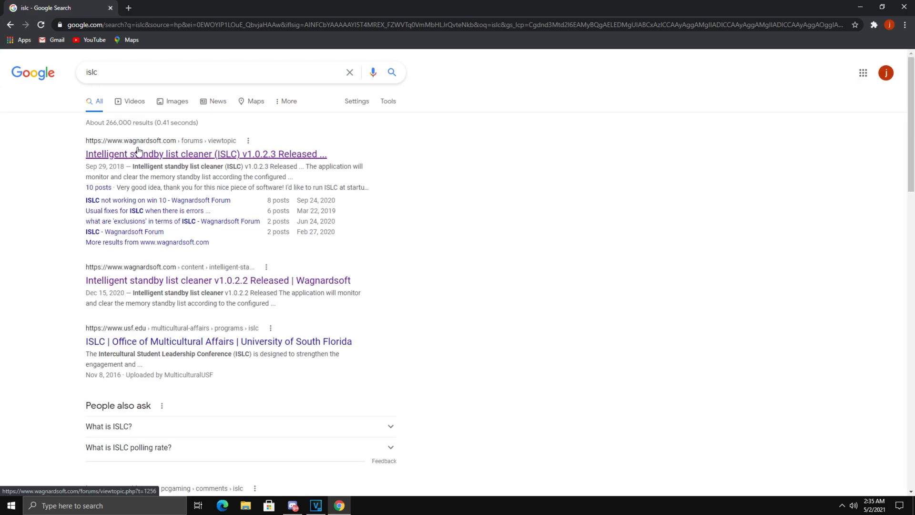
{"action": "left_click", "coordinate": [119, 160]}
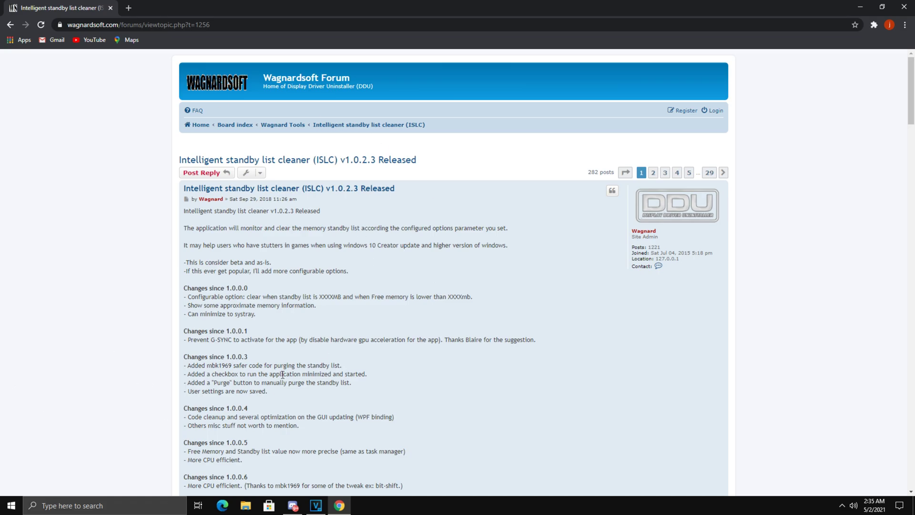
{"action": "scroll", "coordinate": [283, 375], "scroll_direction": "down", "scroll_amount": 3}
{"action": "scroll", "coordinate": [387, 250], "scroll_direction": "down", "scroll_amount": 18}
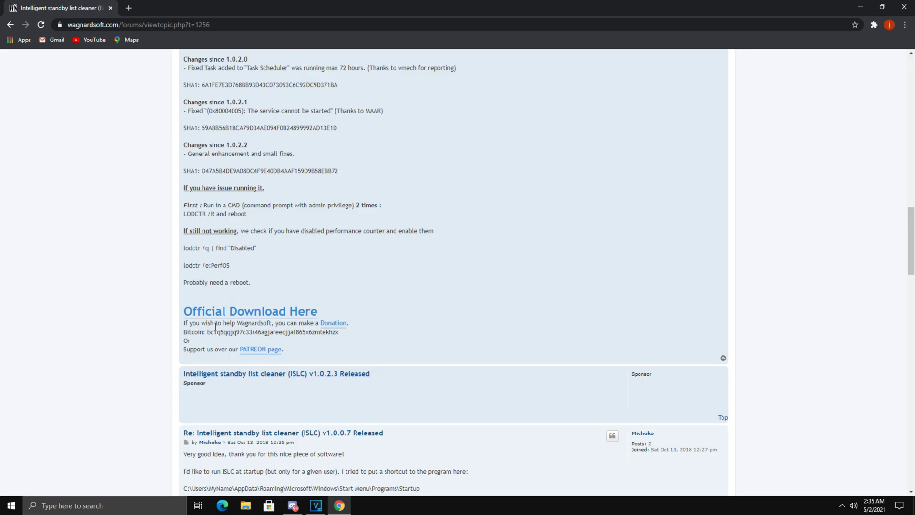
{"action": "left_click", "coordinate": [287, 313]}
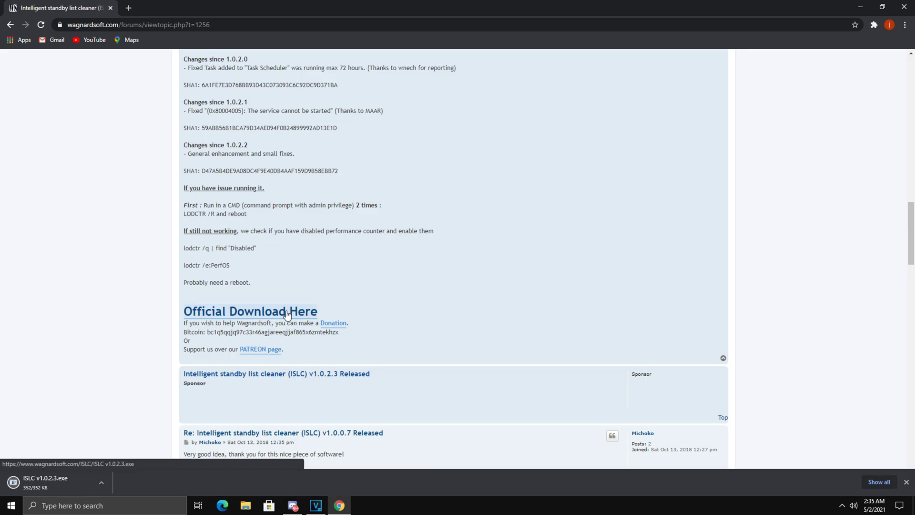
Step: Extract the downloaded ISLC v1.0.2.3 self-extracting archive to the Desktop and minimize the browser
{"action": "left_click", "coordinate": [52, 484]}
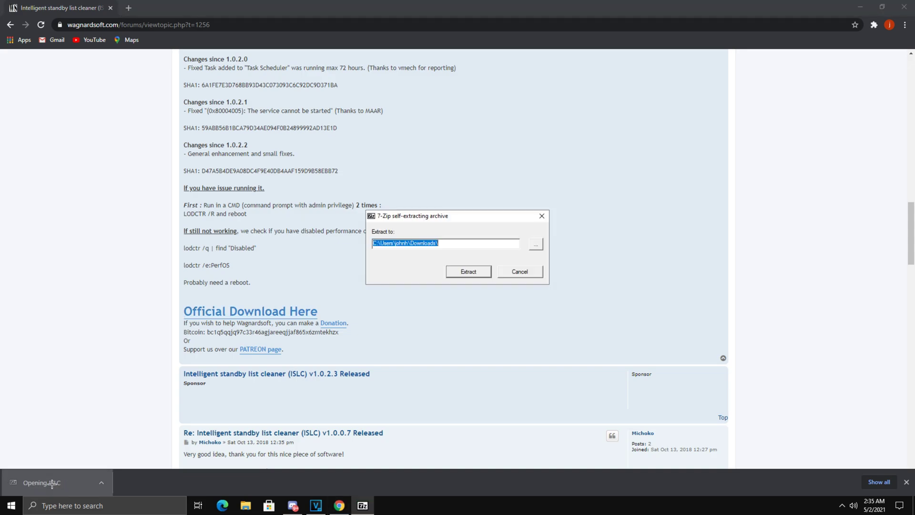
{"action": "left_click", "coordinate": [535, 245]}
{"action": "left_click", "coordinate": [428, 255]}
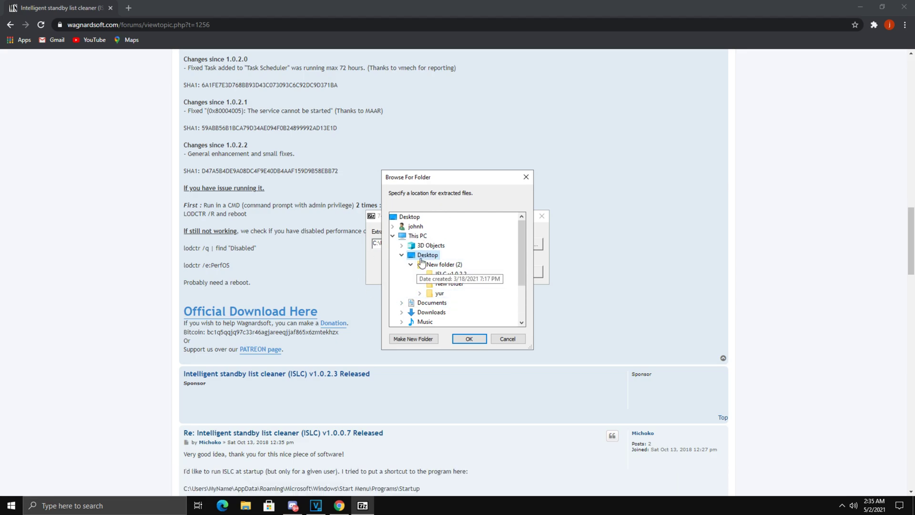
{"action": "left_click", "coordinate": [470, 339]}
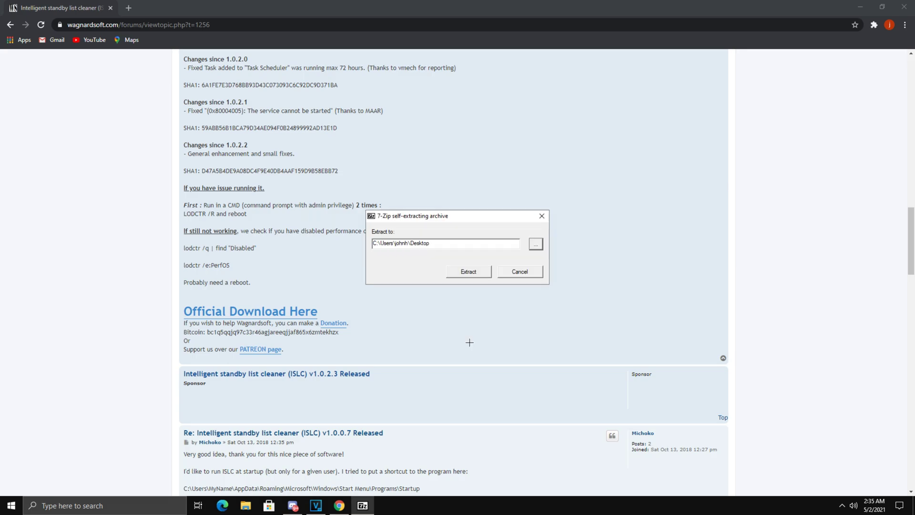
{"action": "left_click", "coordinate": [470, 272]}
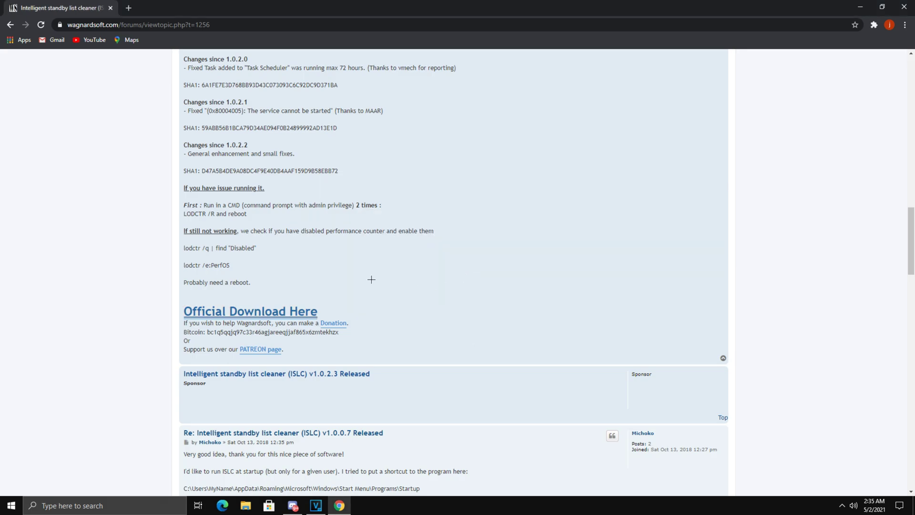
{"action": "left_click", "coordinate": [858, 5]}
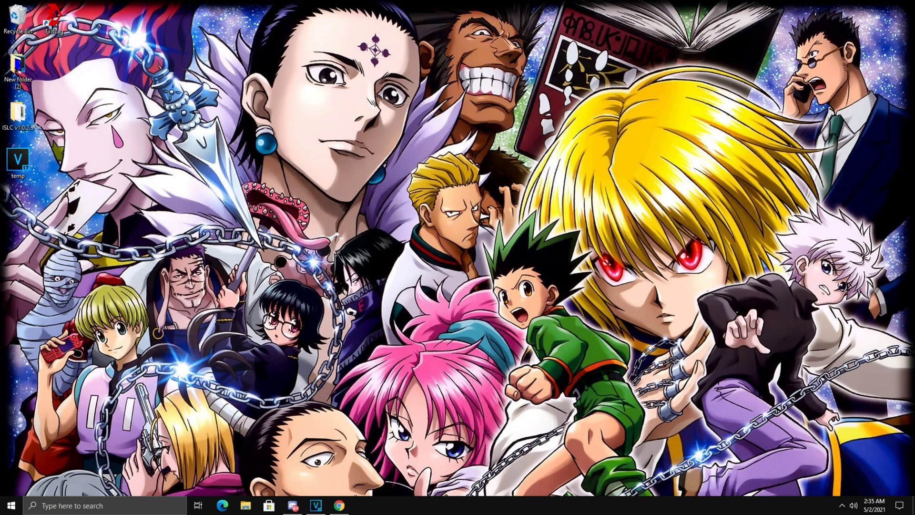
Step: Launch Intelligent standby list cleaner from the extracted ISLC v1.0.2.3 folder and check the hidden notification icons
{"action": "double_click", "coordinate": [18, 114]}
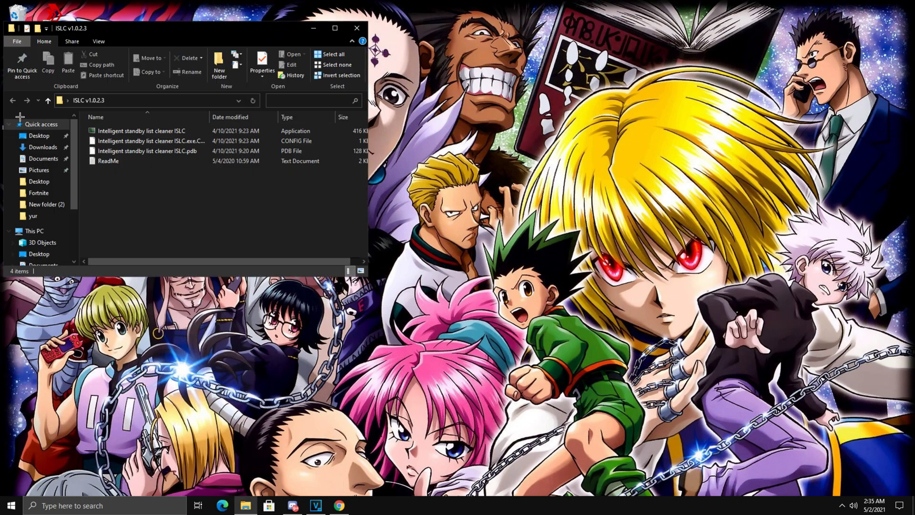
{"action": "double_click", "coordinate": [162, 130]}
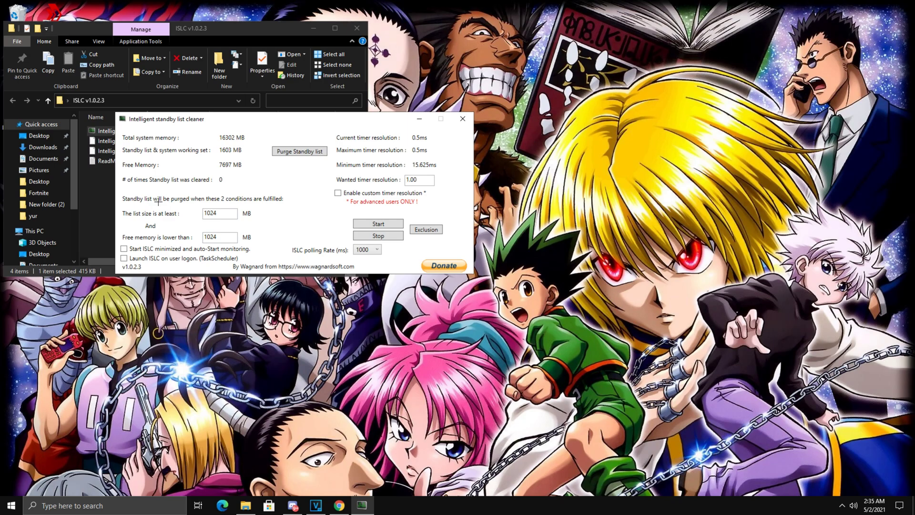
{"action": "left_click", "coordinate": [842, 506]}
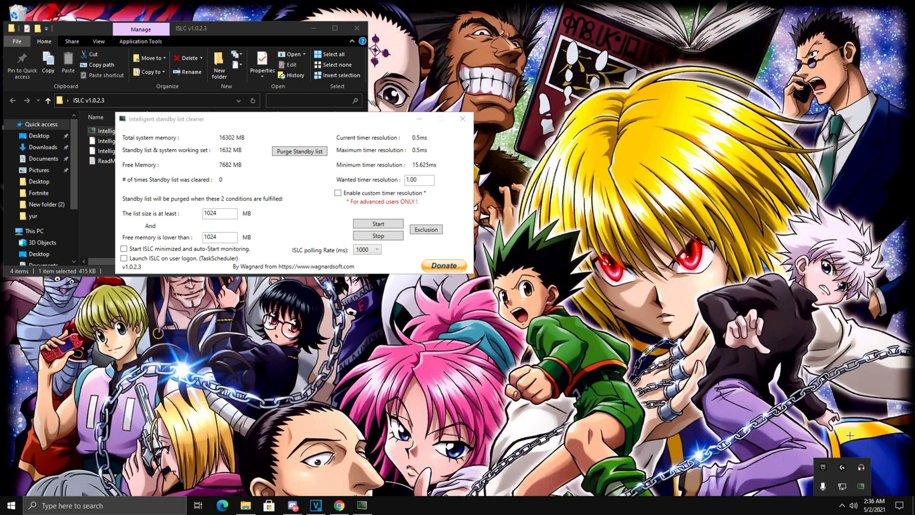
{"action": "left_click", "coordinate": [301, 191]}
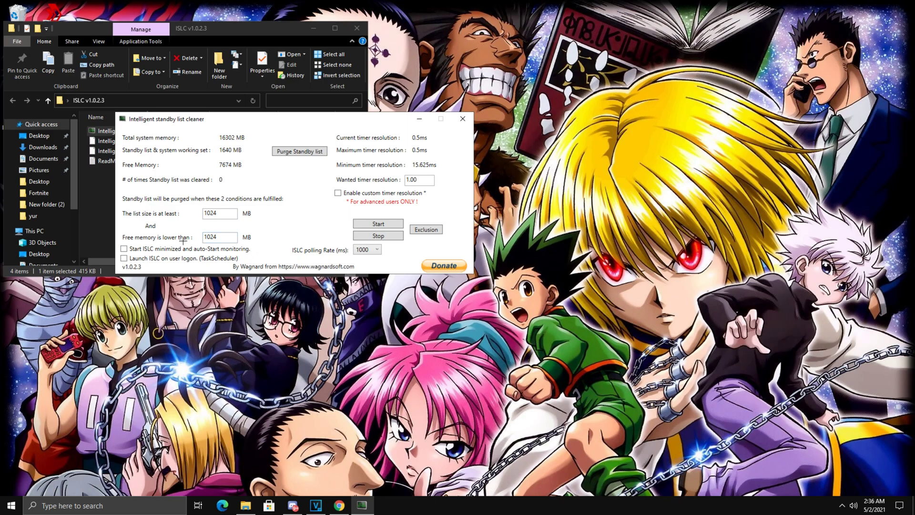
Step: Configure ISLC with an 8000 MB free-memory threshold, custom timer resolution of 0.50, 10000 ms polling rate, minimized auto-start monitoring and launch at user logon
{"action": "left_click", "coordinate": [143, 249]}
{"action": "left_click", "coordinate": [421, 181]}
{"action": "key", "text": "BackSpace"}
{"action": "key", "text": "BackSpace"}
{"action": "key", "text": "BackSpace"}
{"action": "left_click", "coordinate": [338, 193]}
{"action": "left_click", "coordinate": [375, 253]}
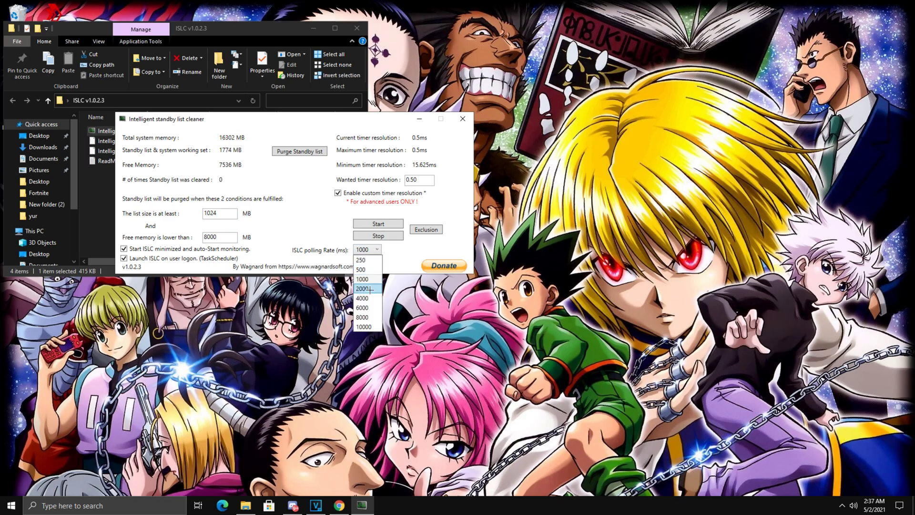
{"action": "left_click", "coordinate": [357, 326]}
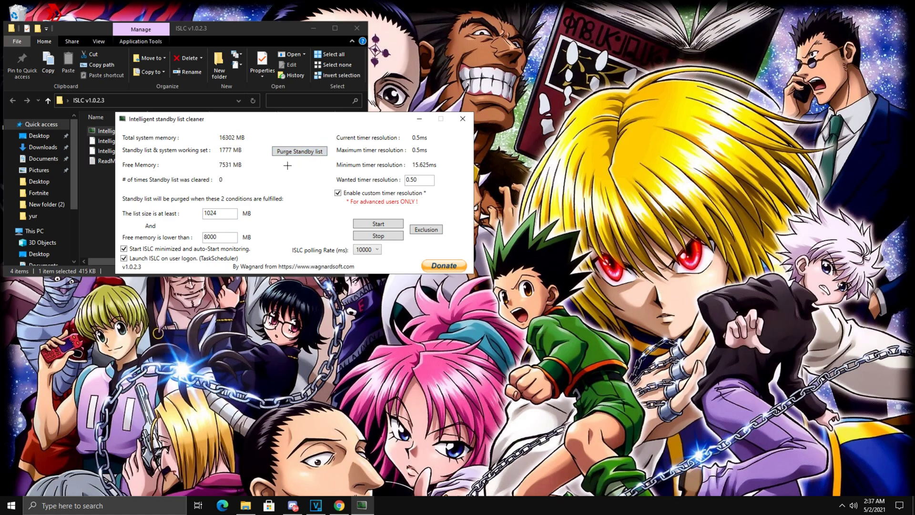
Step: Start ISLC monitoring, minimize its window and close the ISLC v1.0.2.3 folder
{"action": "left_click", "coordinate": [385, 223]}
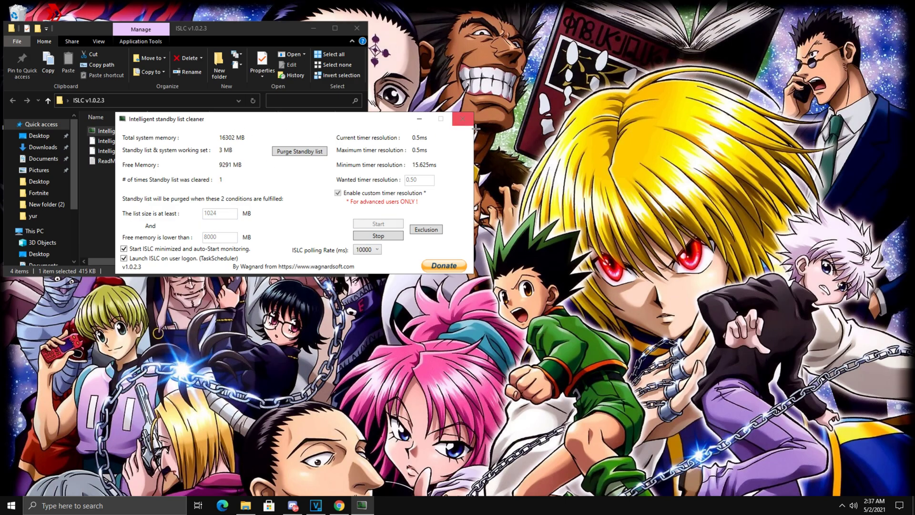
{"action": "left_click", "coordinate": [419, 119]}
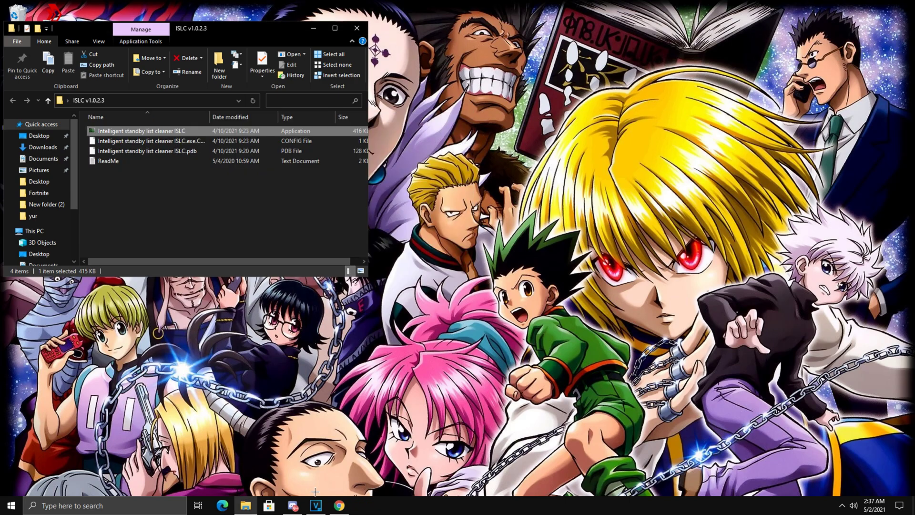
{"action": "left_click", "coordinate": [357, 28]}
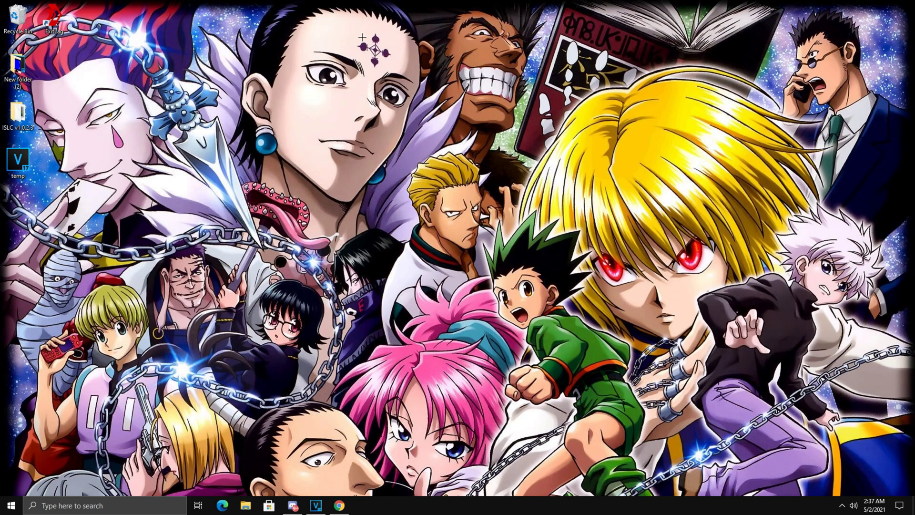
Step: Check the hidden notification icons for ISLC running in the background and look into its desktop folder again
{"action": "left_click", "coordinate": [842, 505]}
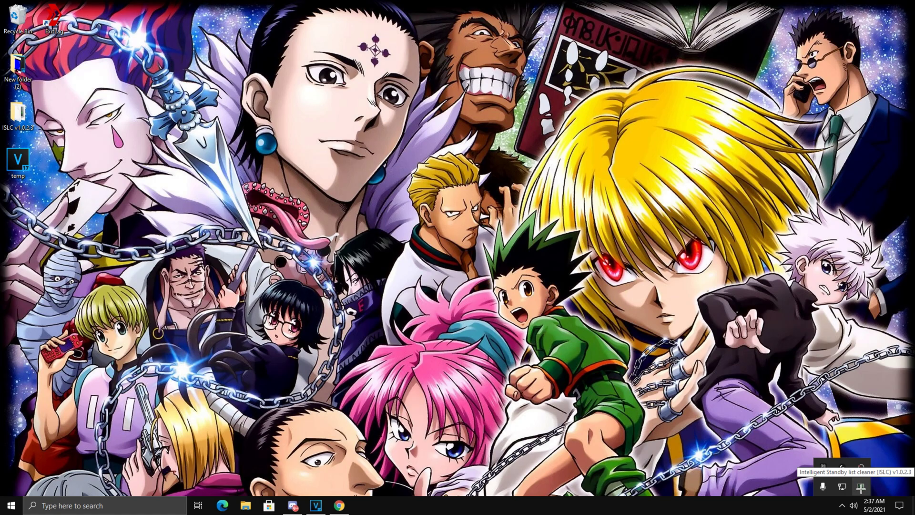
{"action": "double_click", "coordinate": [17, 115]}
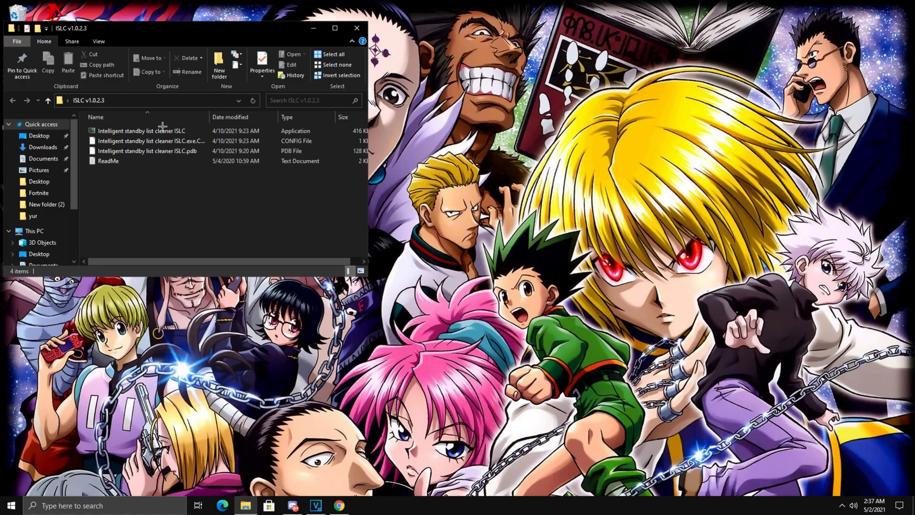
{"action": "left_click", "coordinate": [357, 27]}
{"action": "left_click", "coordinate": [842, 505]}
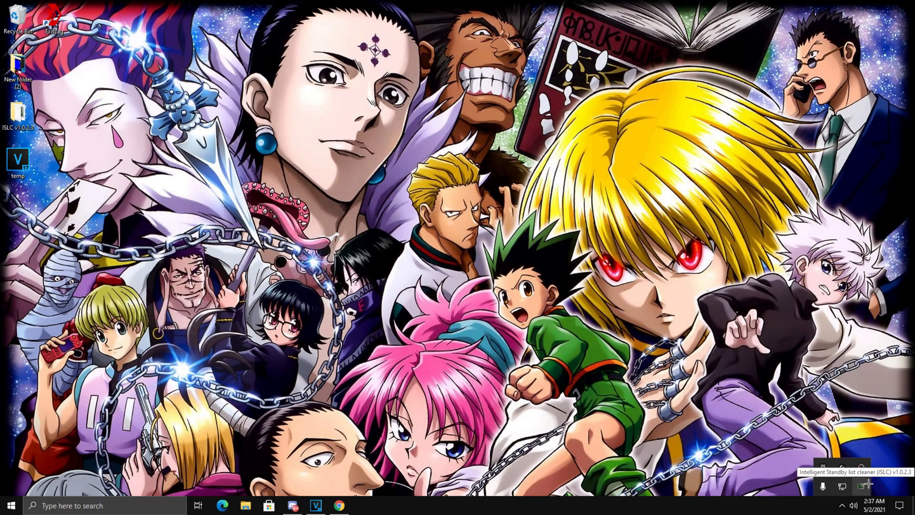
{"action": "left_click", "coordinate": [862, 486]}
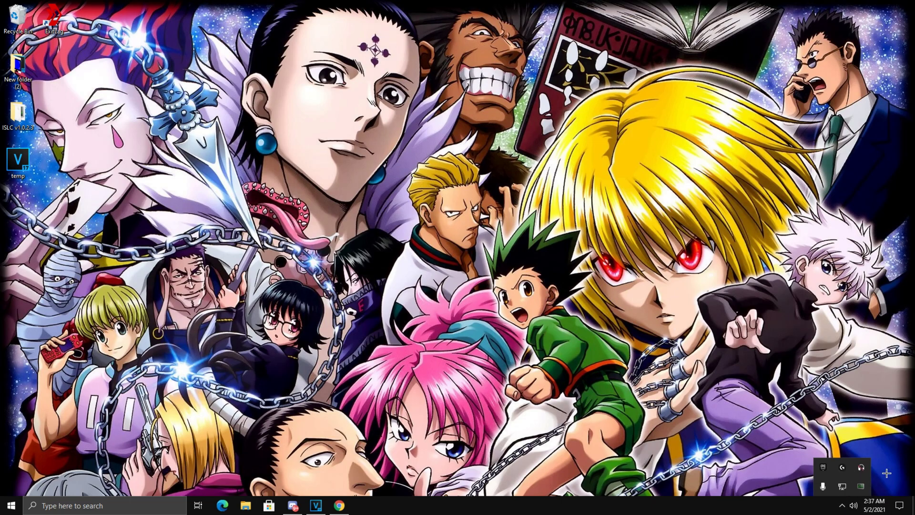